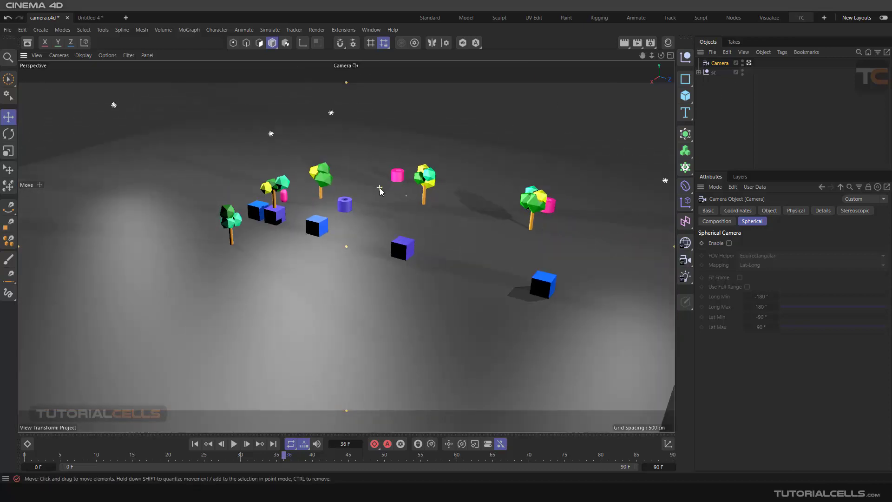
Leave the Camera view for the default perspective and orbit to reveal the Camera and its frustum.
scroll(379, 187, "up", 8)
left_click(750, 63)
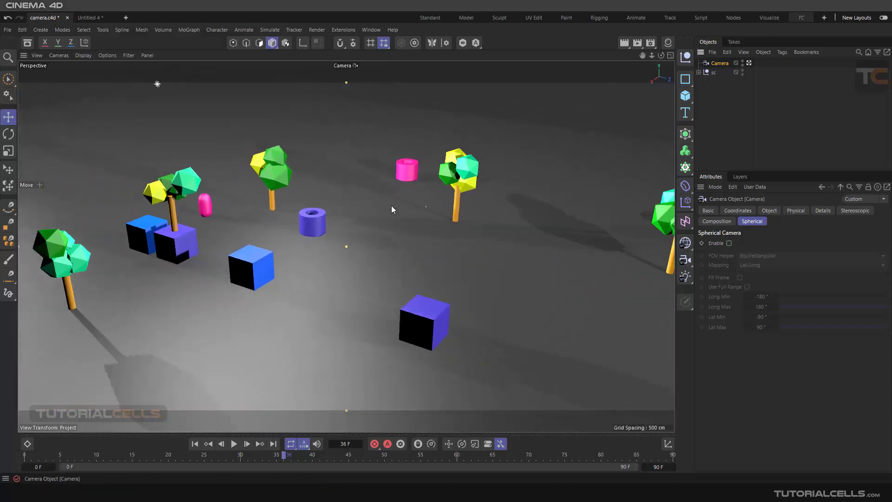
left_click_drag(391, 206, 428, 229, "alt")
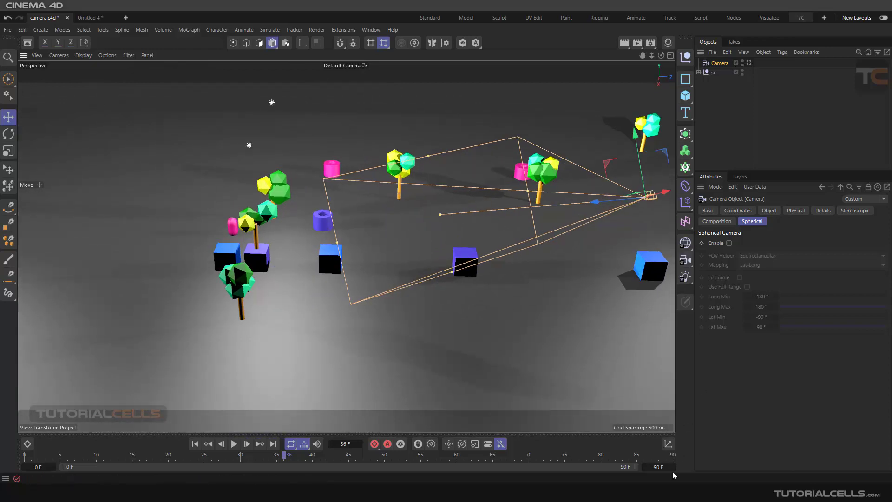
Zero the camera's rotation angles and its X, Y, Z position in the Coordinates manager.
left_click(668, 444)
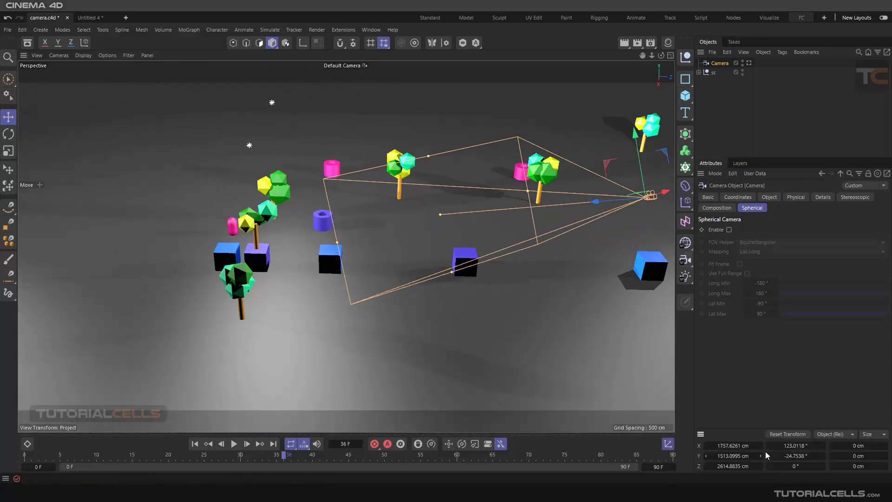
left_click(793, 446)
type("0")
key("Tab")
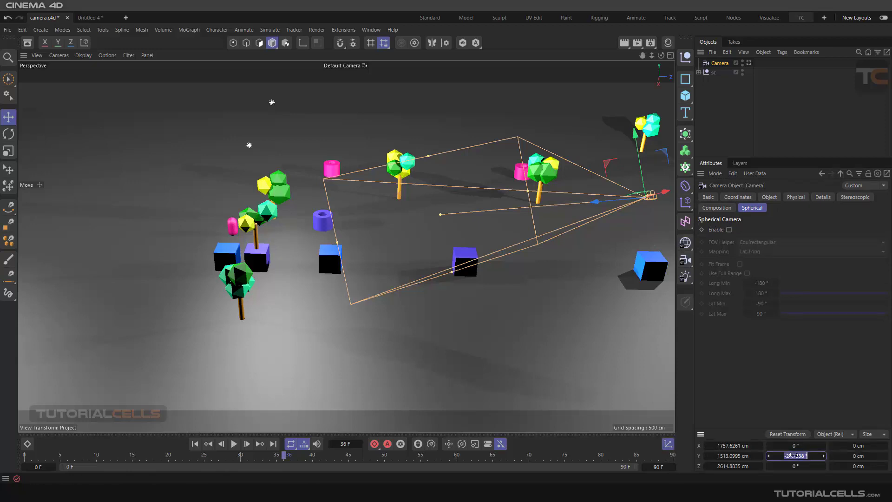
type("0")
left_click(744, 445)
type("0")
key("Tab")
type("0")
key("Tab")
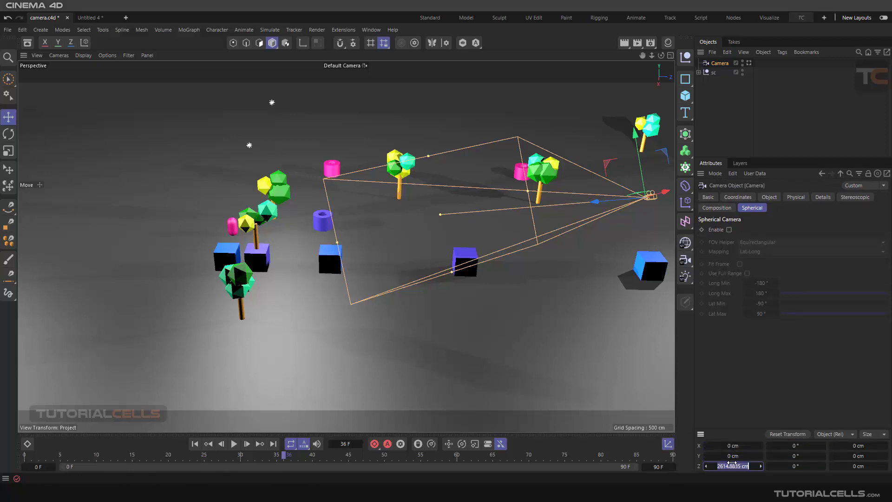
type("0")
key("Return")
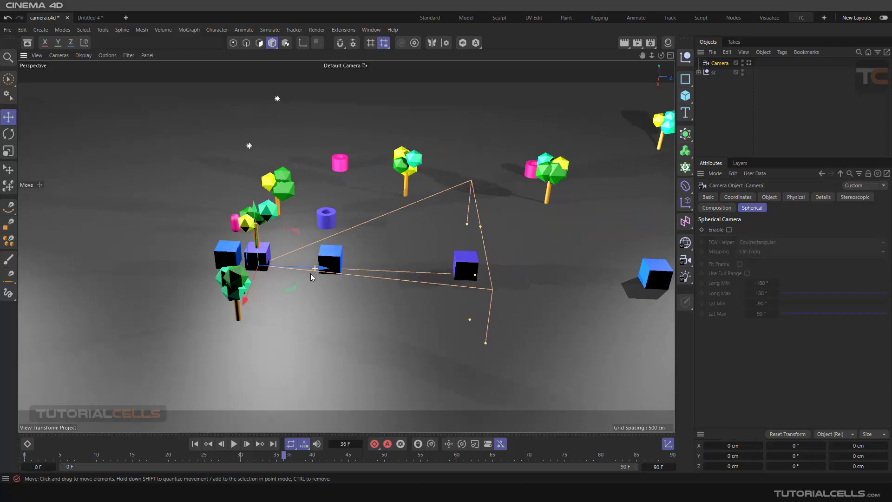
Navigate around the camera, now at Y 106.86 cm, and look through it again.
left_click_drag(311, 273, 263, 148, "alt")
scroll(252, 218, "up", 2)
scroll(257, 209, "up", 2)
middle_click_drag(260, 203, 301, 214, "alt")
scroll(302, 214, "up", 2)
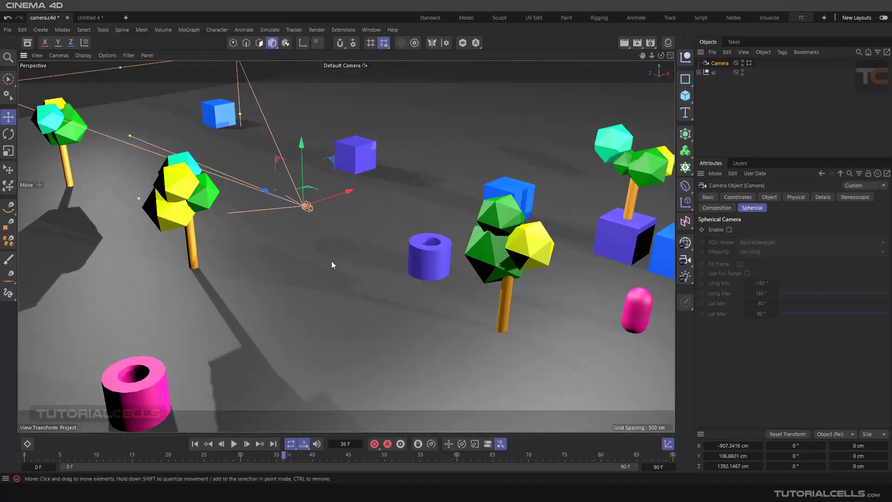
left_click_drag(329, 214, 272, 211, "alt")
scroll(301, 228, "up", 1)
middle_click_drag(302, 228, 325, 230, "alt")
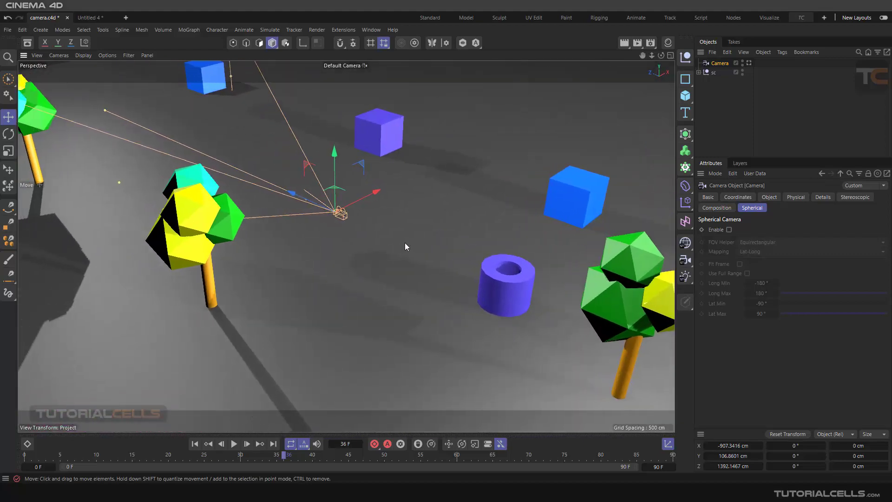
left_click(749, 63)
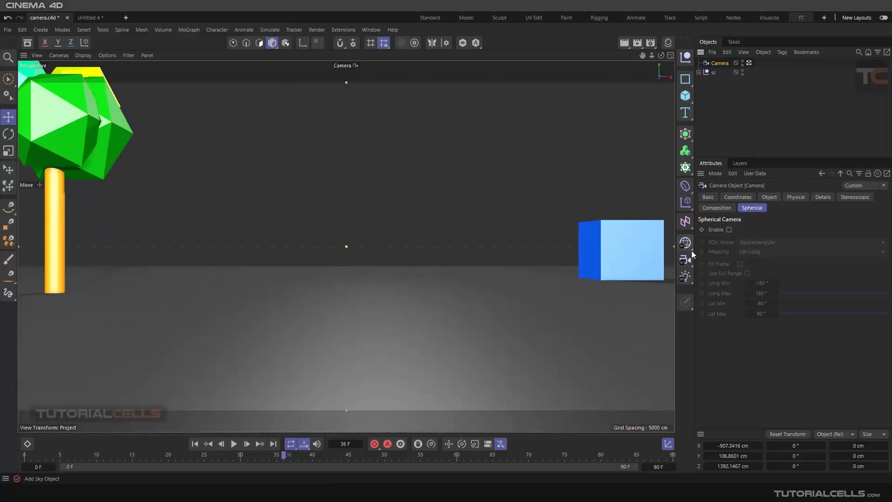
Enable Spherical Camera, set the render resolution to 2000 × 1000, and render to the Picture Viewer.
left_click(728, 229)
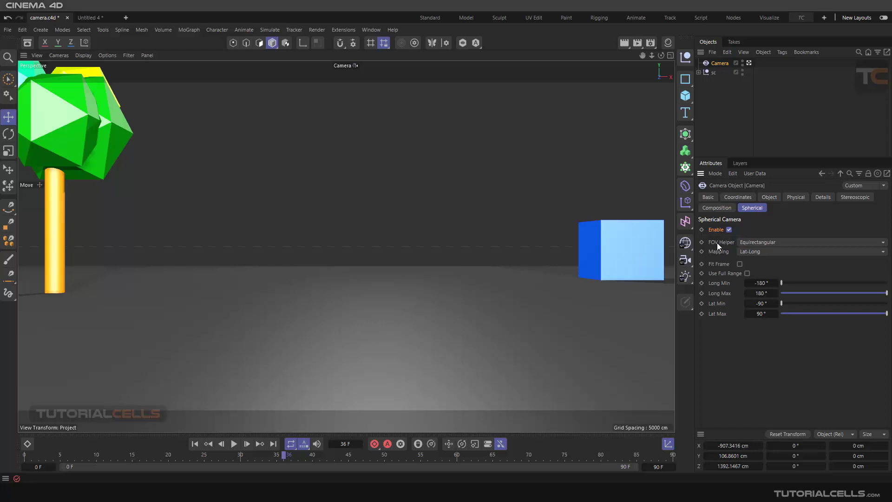
left_click(650, 43)
left_click_drag(656, 40, 377, 58)
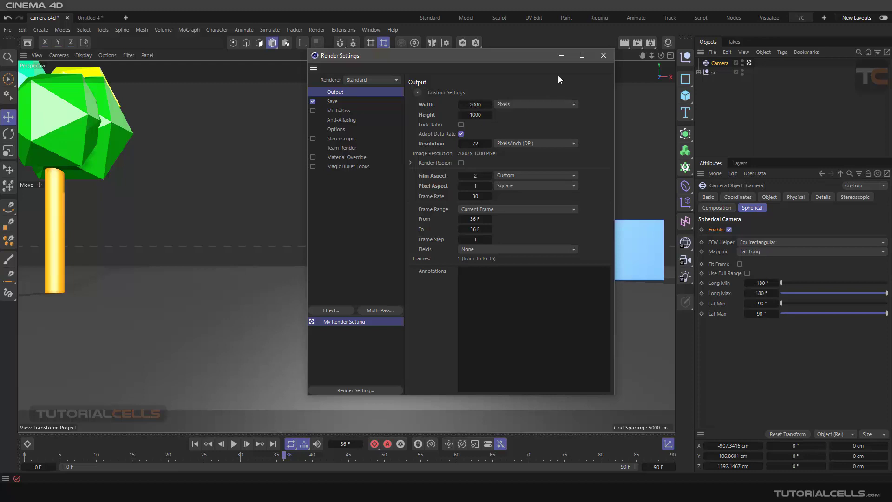
left_click(604, 56)
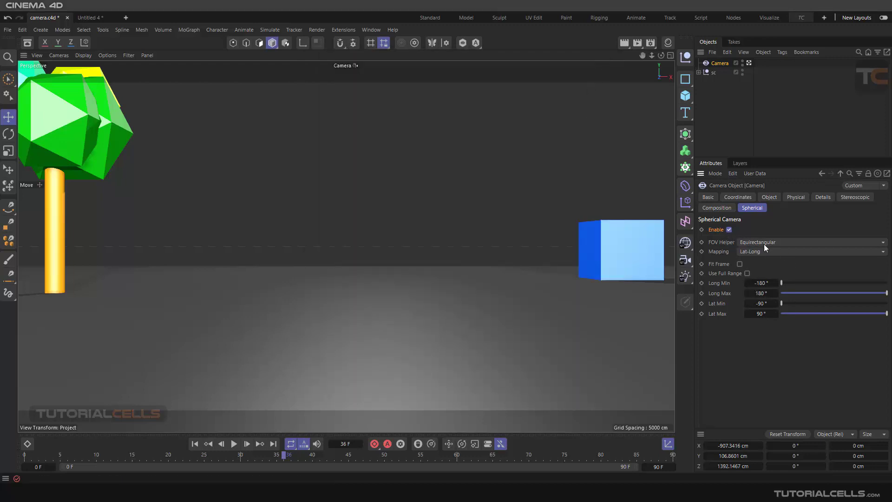
left_click(638, 43)
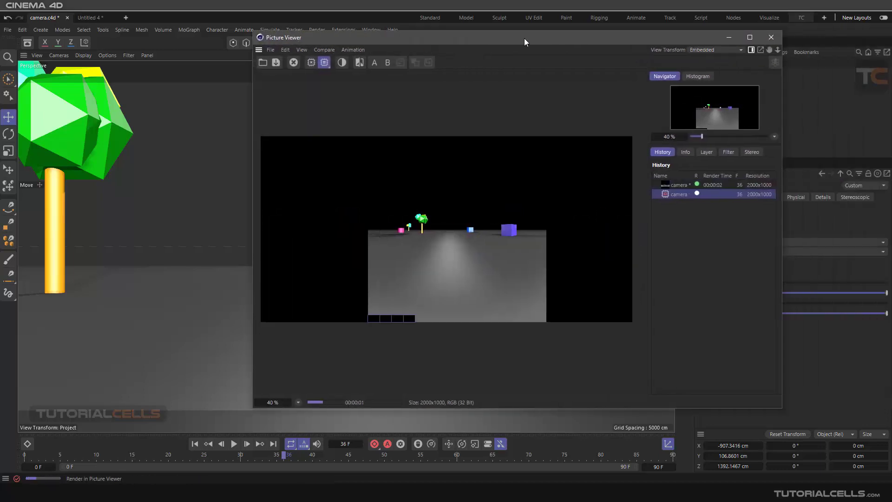
Move the Picture Viewer aside and bring up the perspective vs. Lat-Long comparison in Photos.
left_click_drag(524, 38, 467, 38)
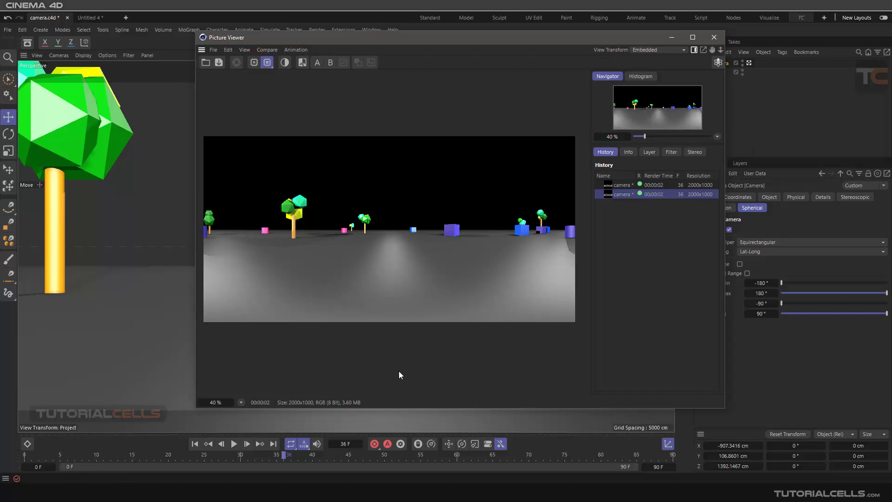
mouse_move(467, 493)
left_click(439, 463)
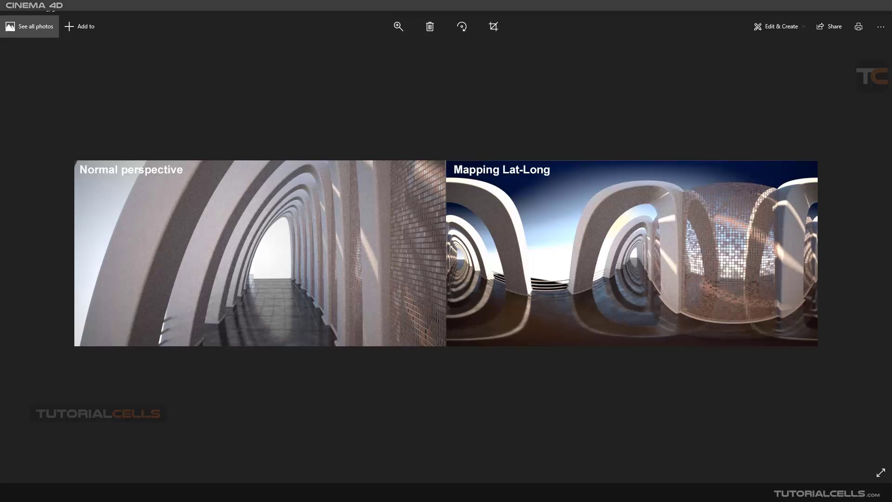
Return from the Photos comparison to Cinema 4D's Picture Viewer showing the 2000×1000 panorama.
mouse_move(377, 493)
left_click(407, 458)
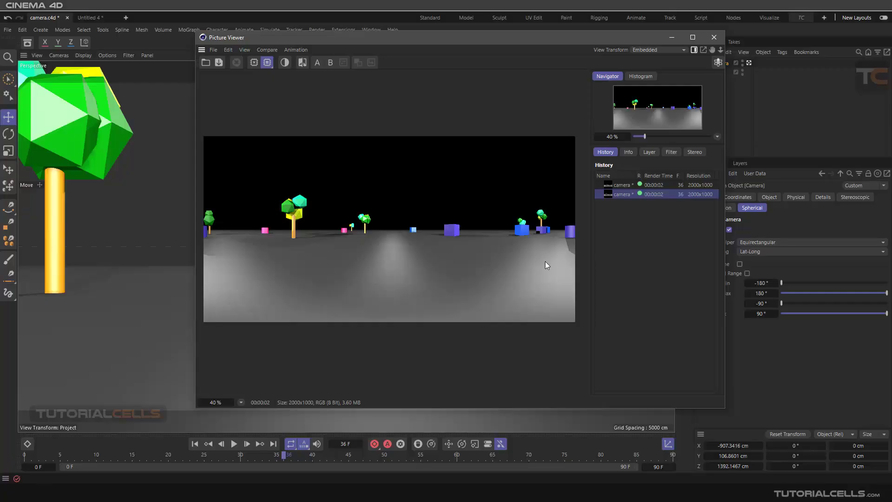
Close the Picture Viewer and switch to the default view, zooming onto the camera's helper sphere.
left_click(705, 37)
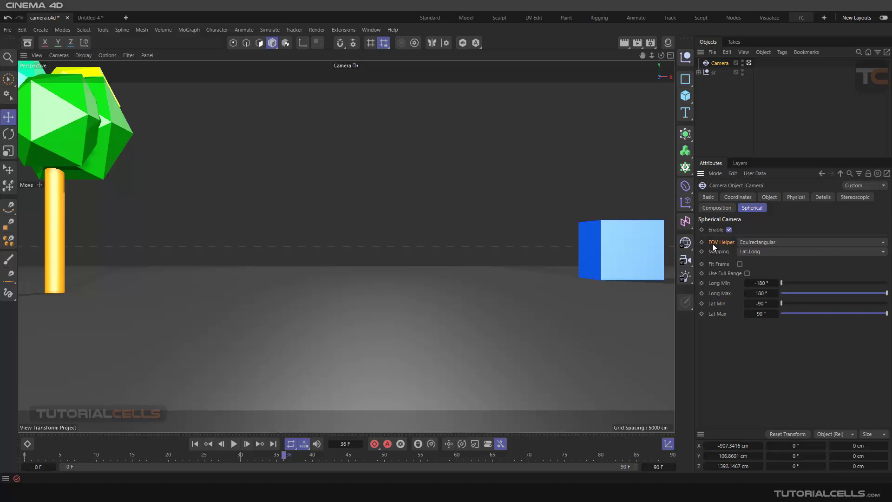
left_click(748, 63)
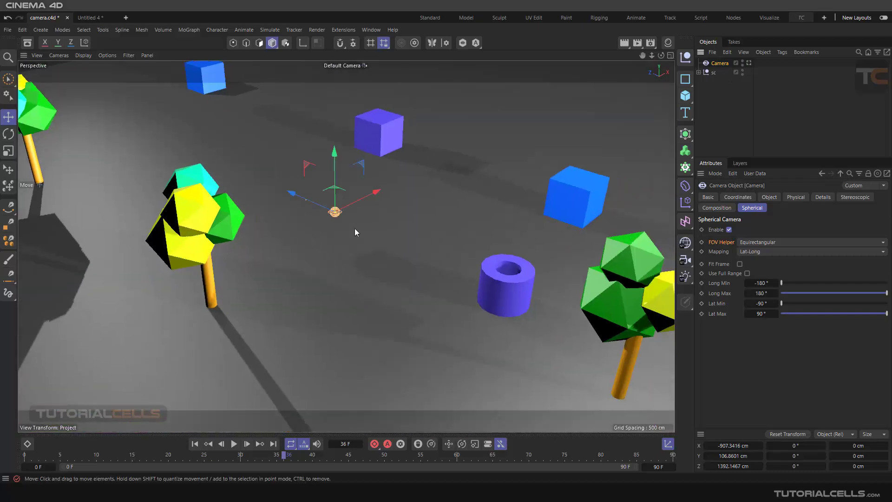
scroll(328, 218, "up", 10)
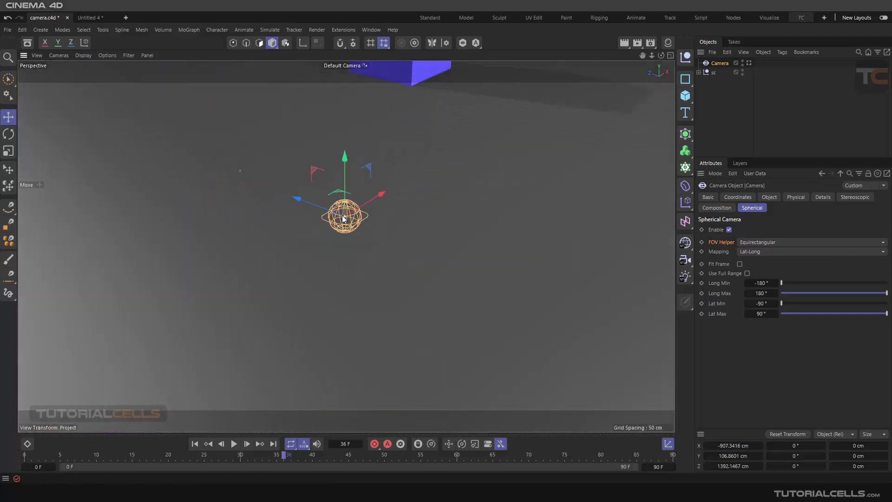
mouse_move(343, 216)
left_mouse_down("alt")
mouse_move(328, 218)
mouse_move(352, 210)
left_mouse_up("alt")
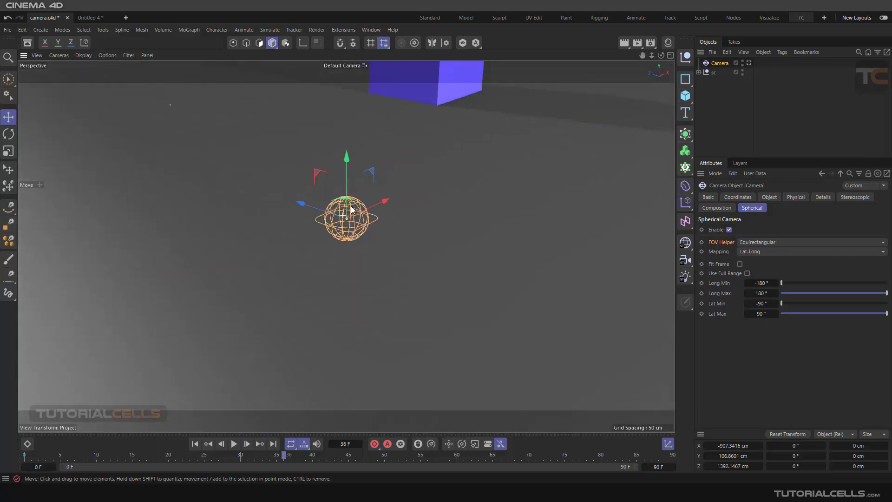
Toggle Spherical Camera off and on, then review the FOV Helper shape options.
left_click(728, 230)
left_click(728, 229)
left_click(747, 245)
mouse_move(352, 238)
left_mouse_down("alt")
mouse_move(345, 175)
mouse_move(363, 245)
mouse_move(448, 245)
mouse_move(362, 251)
left_mouse_up("alt")
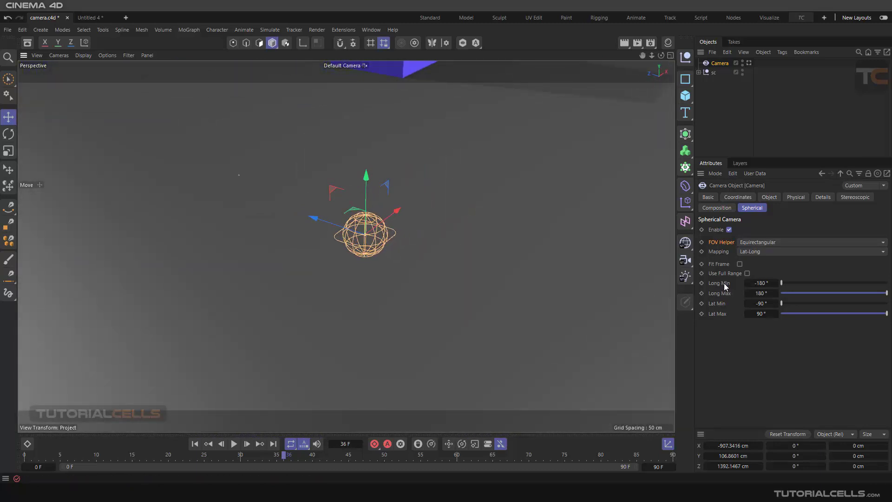
Set the FOV Helper to Dome and orbit up and down around the dome gizmo.
left_click(757, 243)
left_click(753, 263)
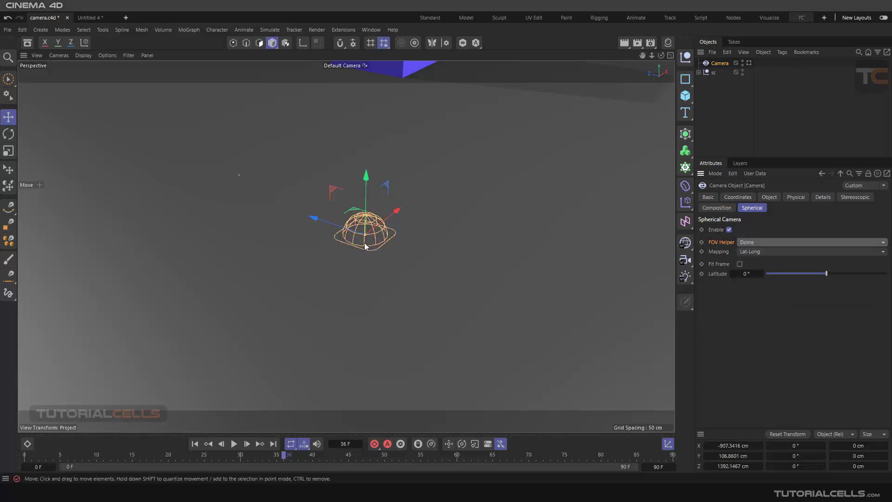
left_click_drag(365, 246, 361, 241, "alt")
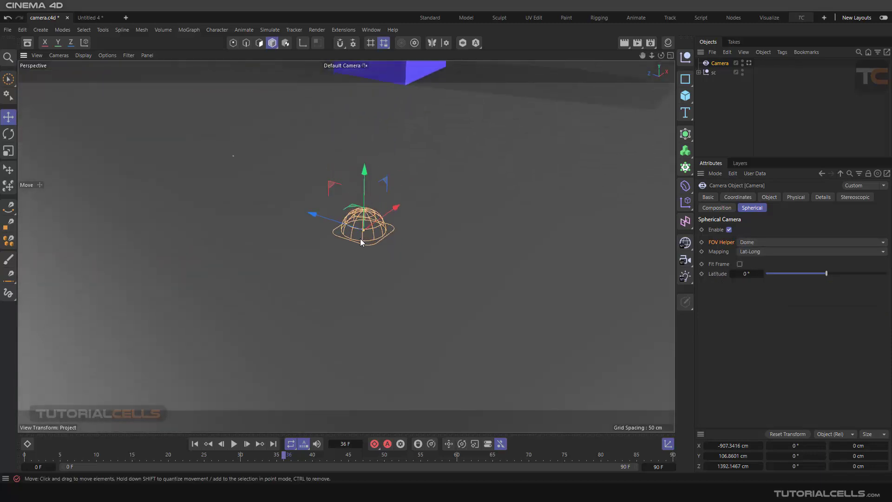
scroll(360, 238, "up", 3)
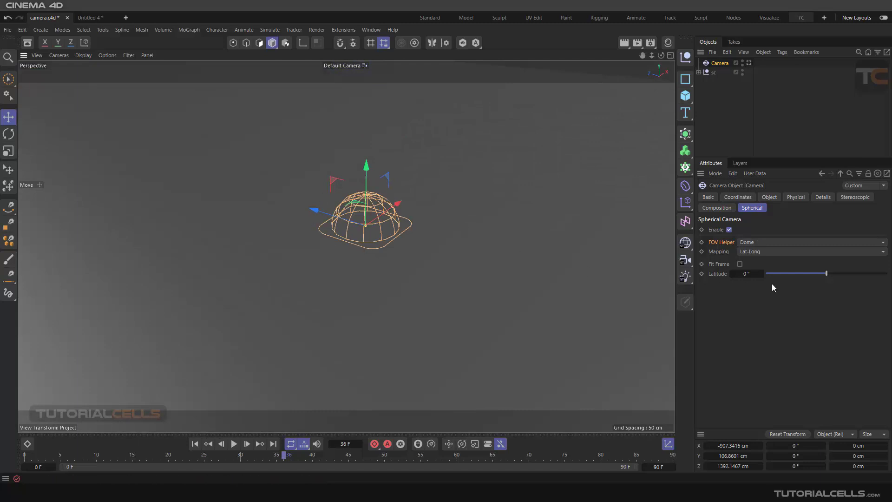
mouse_move(433, 287)
left_mouse_down("alt")
mouse_move(434, 195)
mouse_move(425, 275)
mouse_move(442, 291)
left_mouse_up("alt")
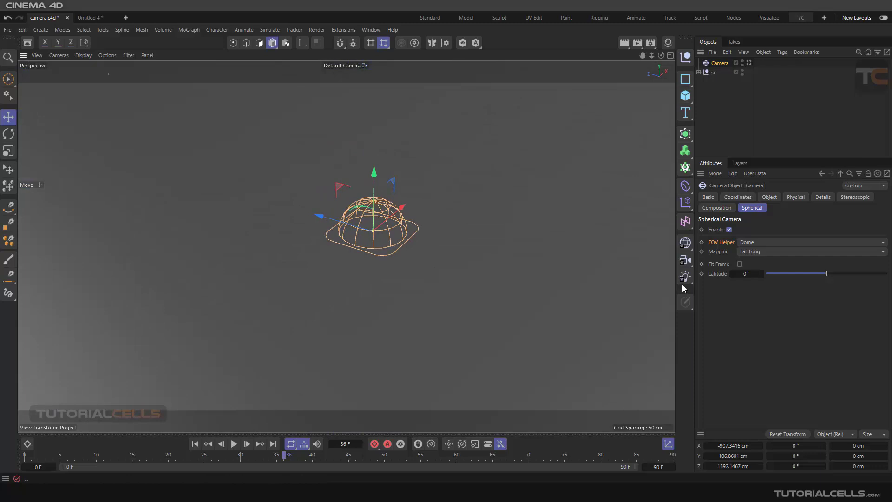
mouse_move(435, 253)
left_mouse_down("alt")
mouse_move(440, 318)
mouse_move(430, 240)
left_mouse_up("alt")
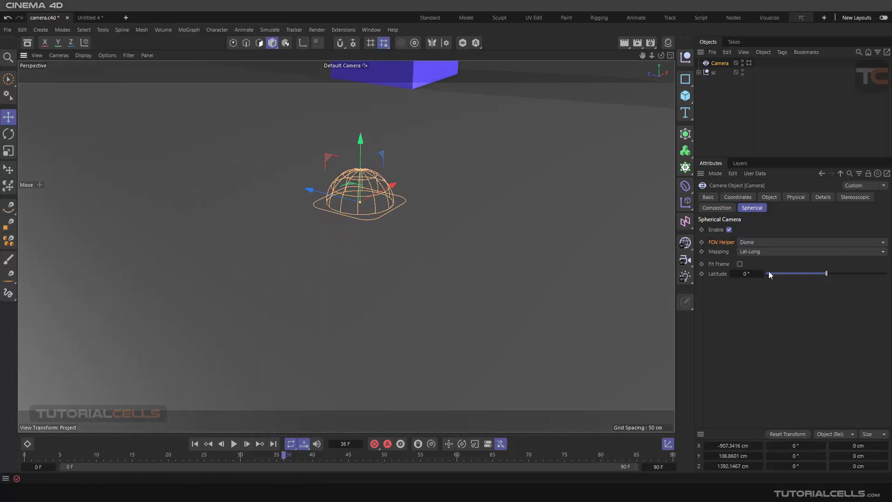
Drag the dome's Latitude to reshape the helper, then reset Latitude to 0°.
left_click_drag(826, 273, 796, 273)
scroll(361, 181, "up", 2)
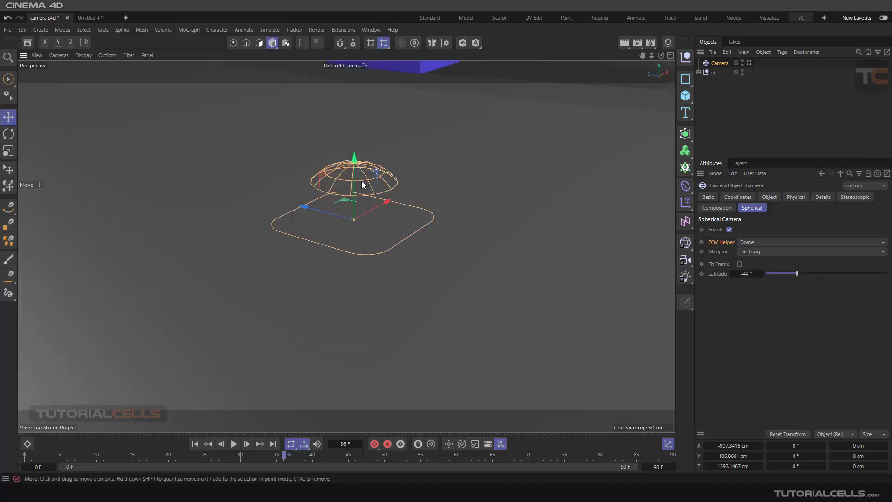
mouse_move(367, 194)
left_mouse_down("alt")
mouse_move(372, 166)
mouse_move(372, 210)
mouse_move(363, 208)
left_mouse_up("alt")
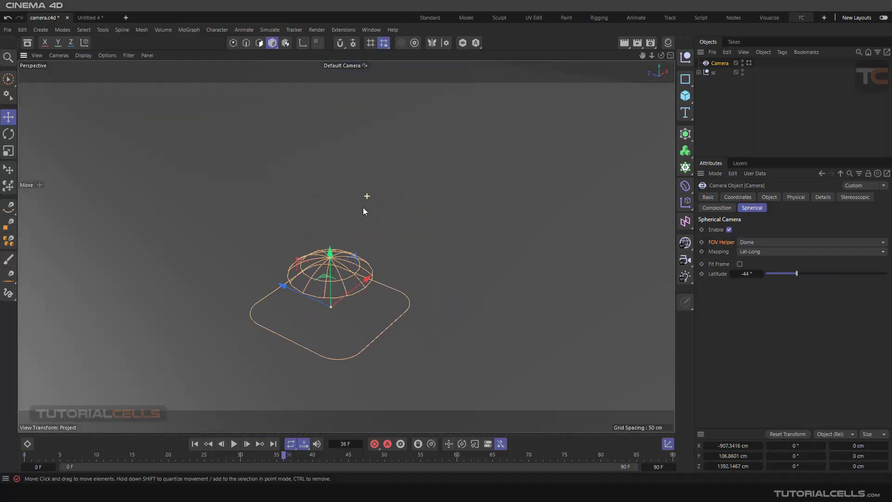
right_click(762, 274)
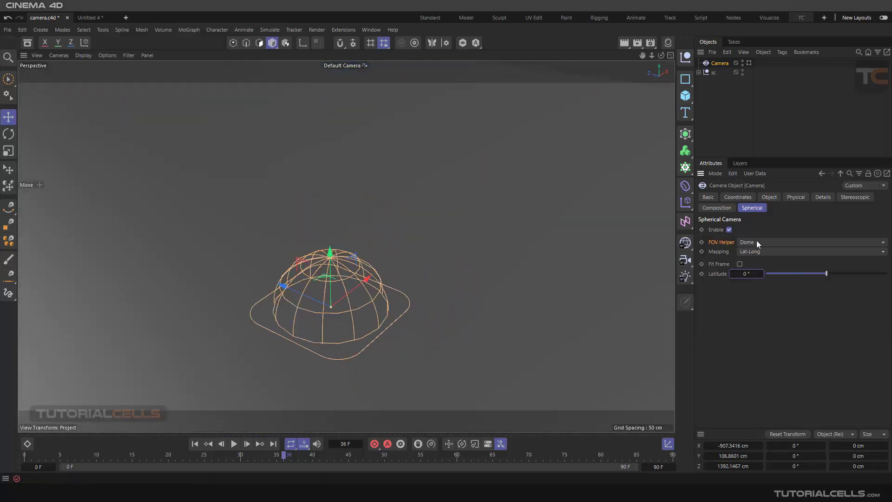
Return the FOV Helper to Equirectangular, zoom out, and set Long Min -68° and Lat Min -36°.
left_click(756, 242)
left_click(758, 255)
scroll(346, 287, "down", 2)
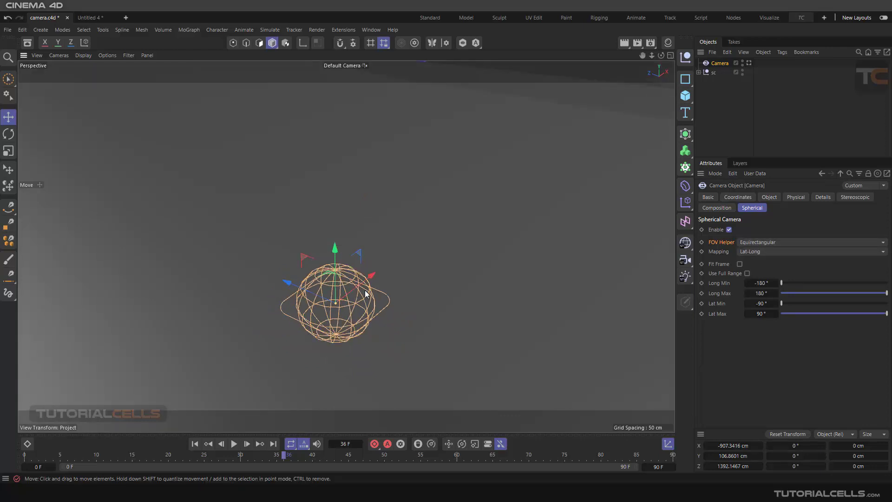
scroll(365, 290, "down", 1)
left_click_drag(782, 282, 812, 303)
left_click_drag(434, 280, 260, 221, "alt")
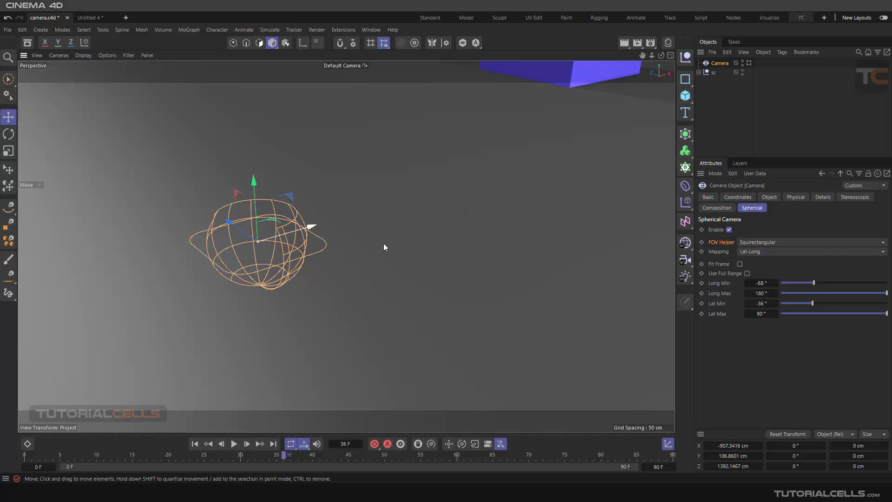